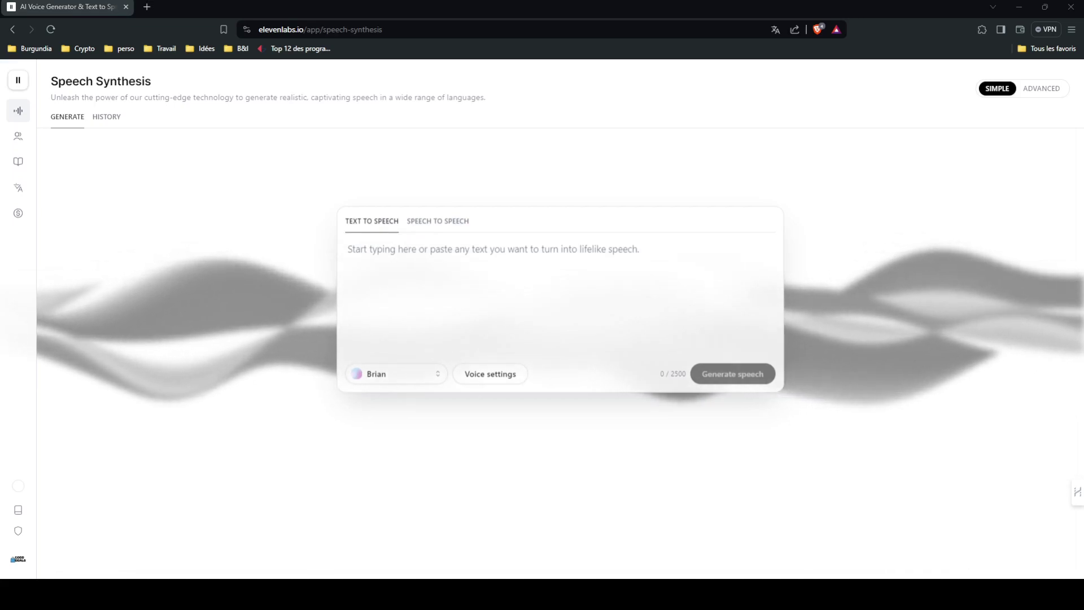
pyautogui.moveTo(18, 311)
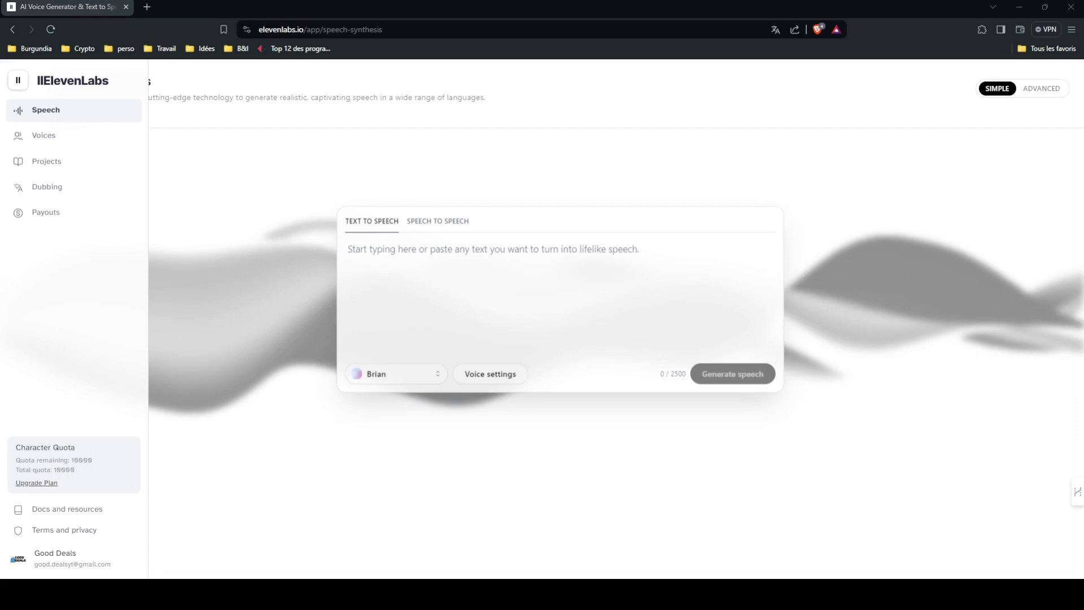
pyautogui.click(409, 255)
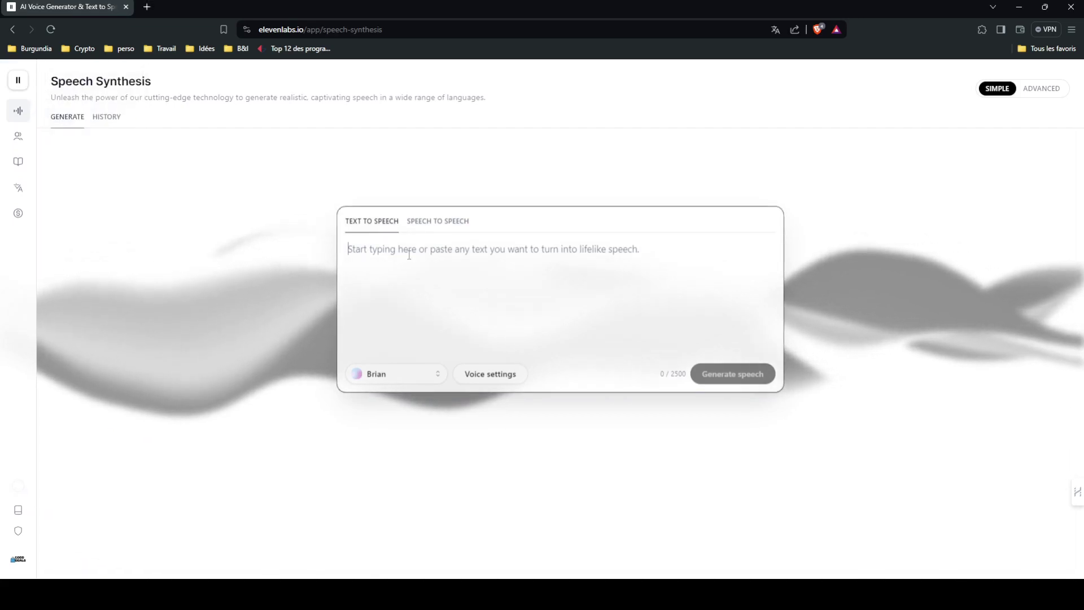
pyautogui.write('a')
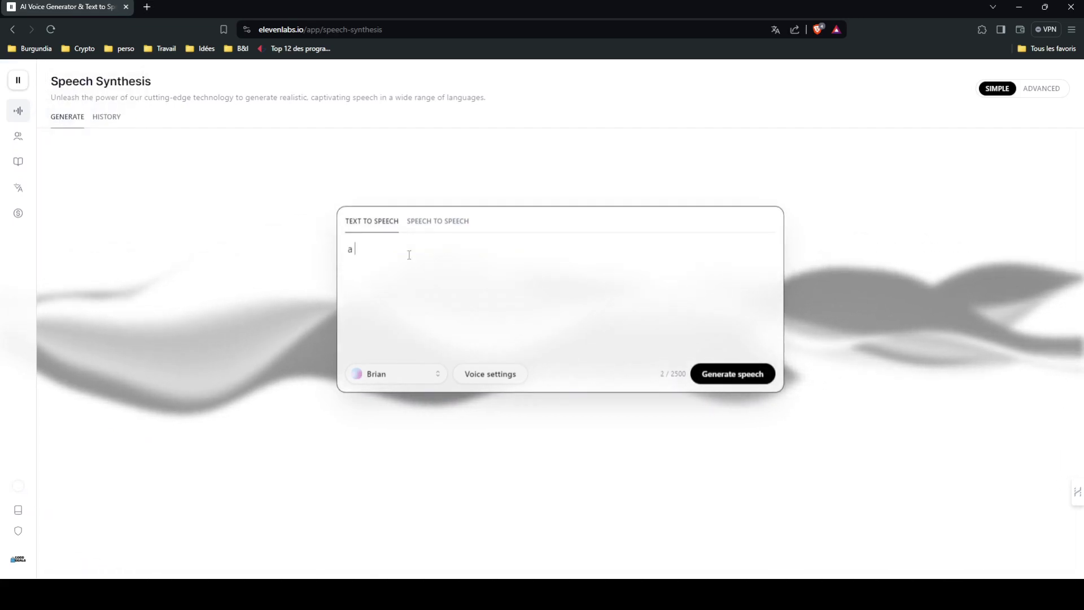
pyautogui.press('BackSpace')
pyautogui.press('BackSpace')
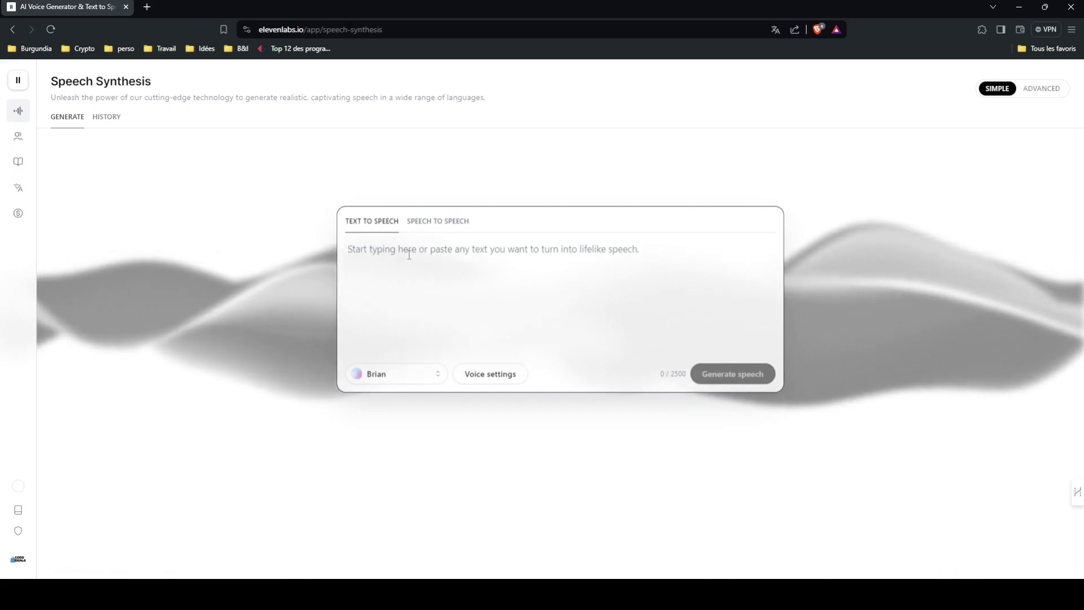
pyautogui.click(439, 224)
pyautogui.click(388, 225)
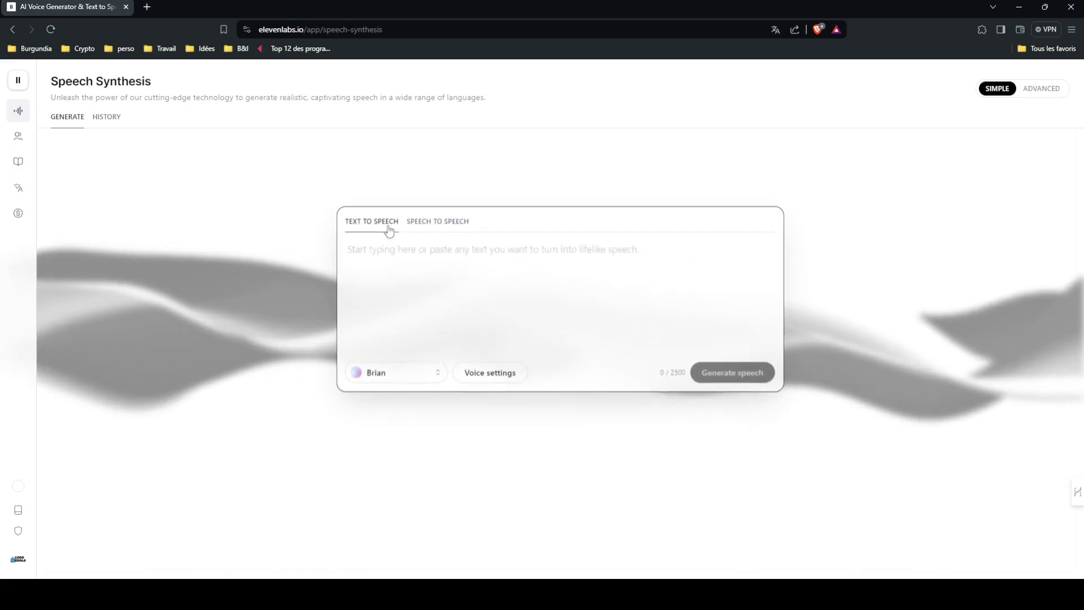
# Step: Switch to advanced mode and enter a French script introducing the speaker by name, ending "je présente la vidéo sur comment utiliser elevenlabs en 2024"
pyautogui.click(1038, 91)
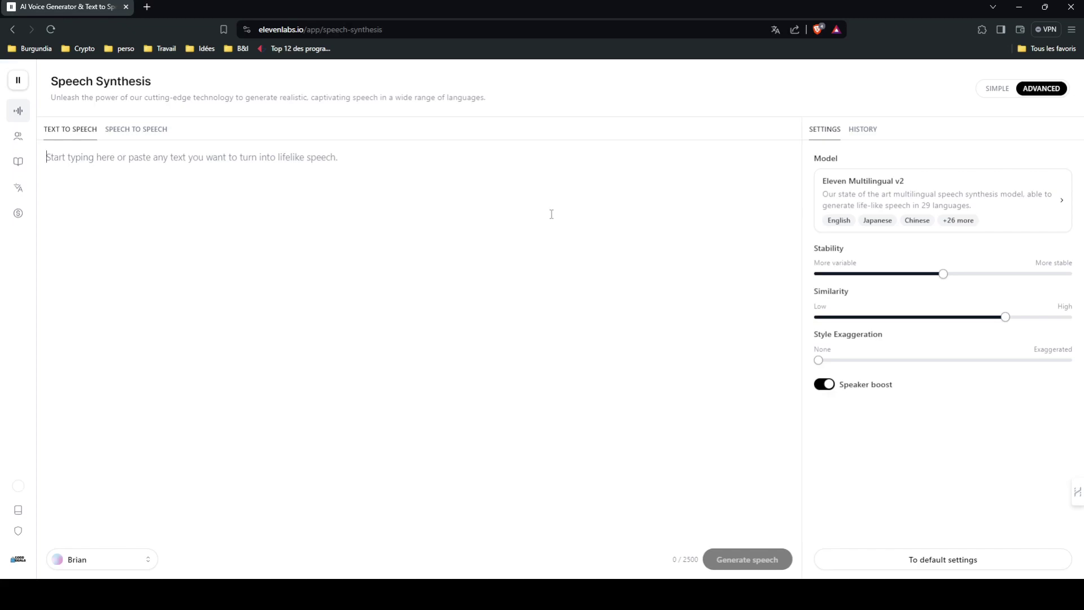
pyautogui.write('BOnjour je suis i')
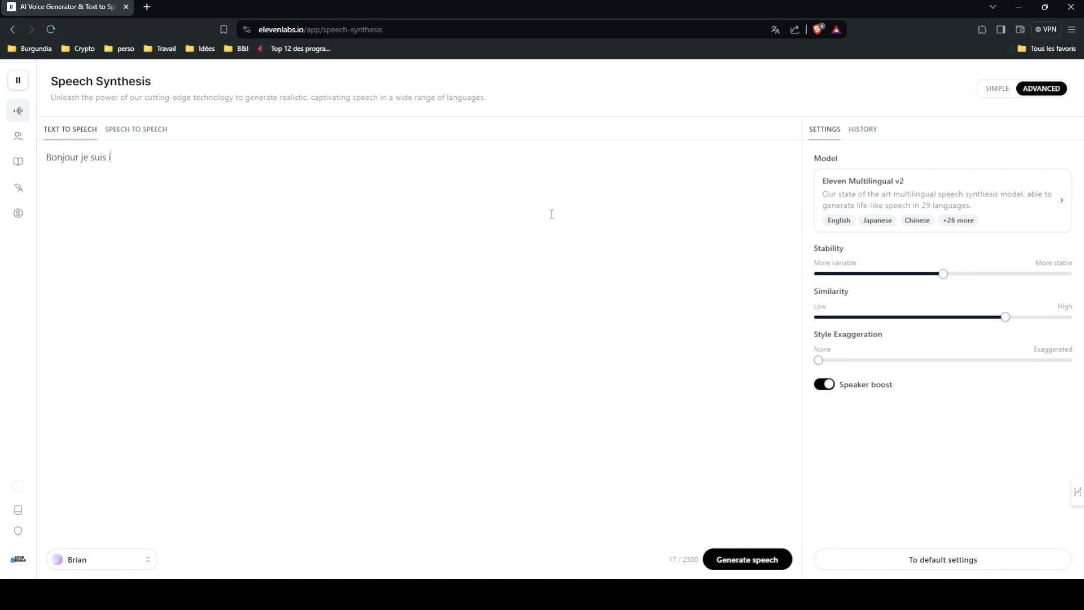
pyautogui.write('smail, je présente la vidéo s')
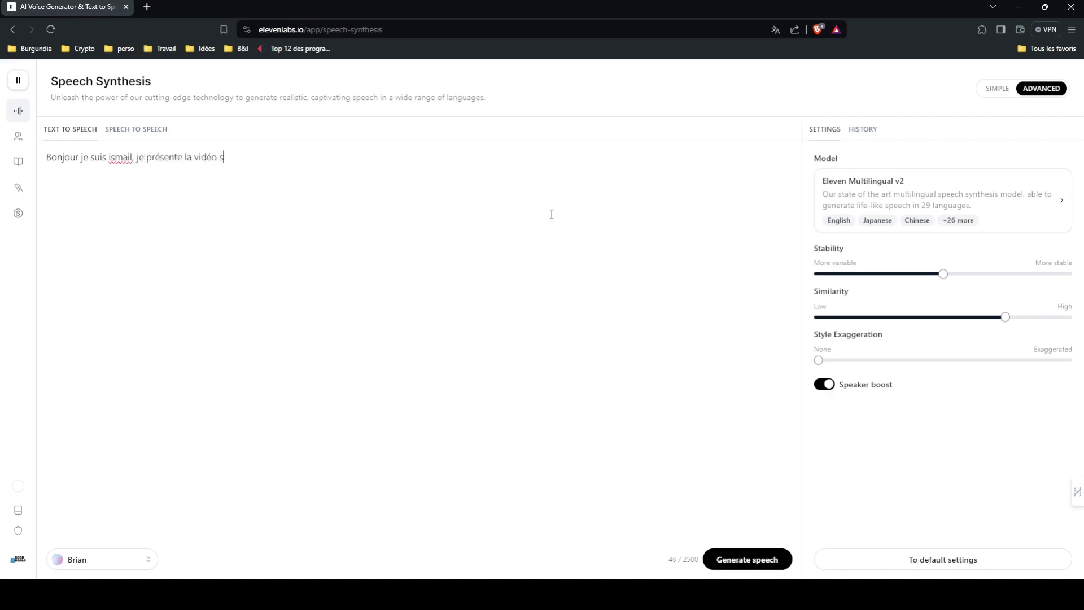
pyautogui.write('ur comment utiliser eleven ')
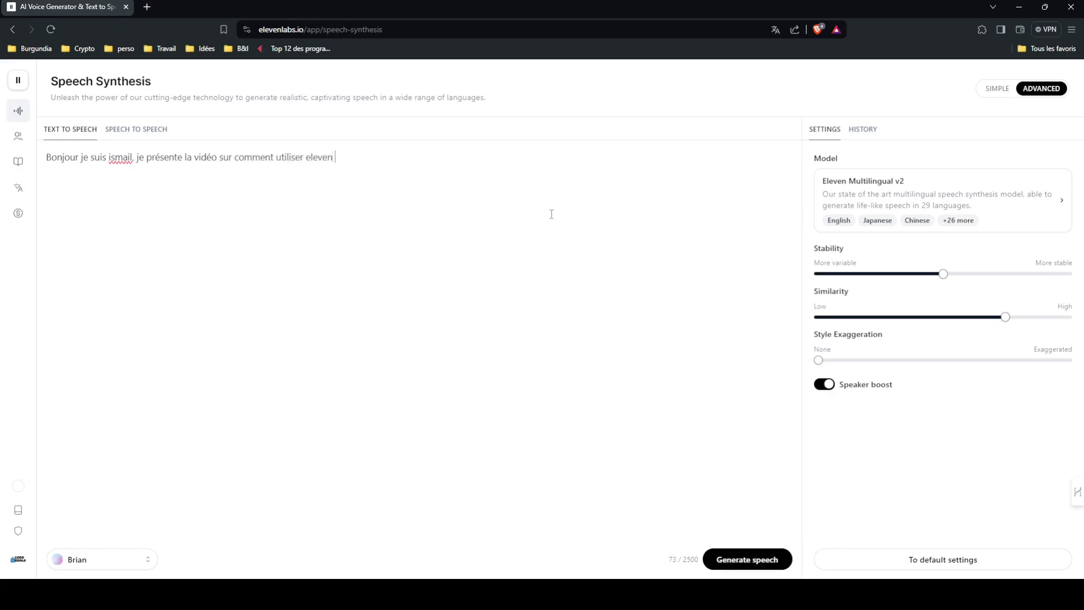
pyautogui.write('labs en')
pyautogui.press('BackSpace')
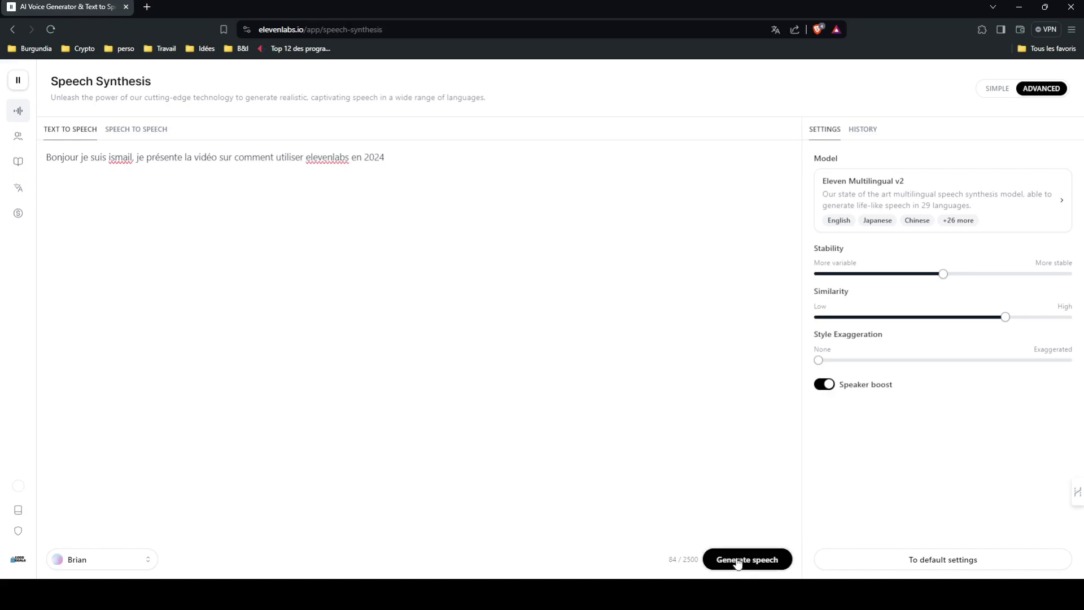
# Step: Check the available speech models, keep Eleven Multilingual v2 with Style Exaggeration at None, and generate the French speech with the Brian voice
pyautogui.click(868, 185)
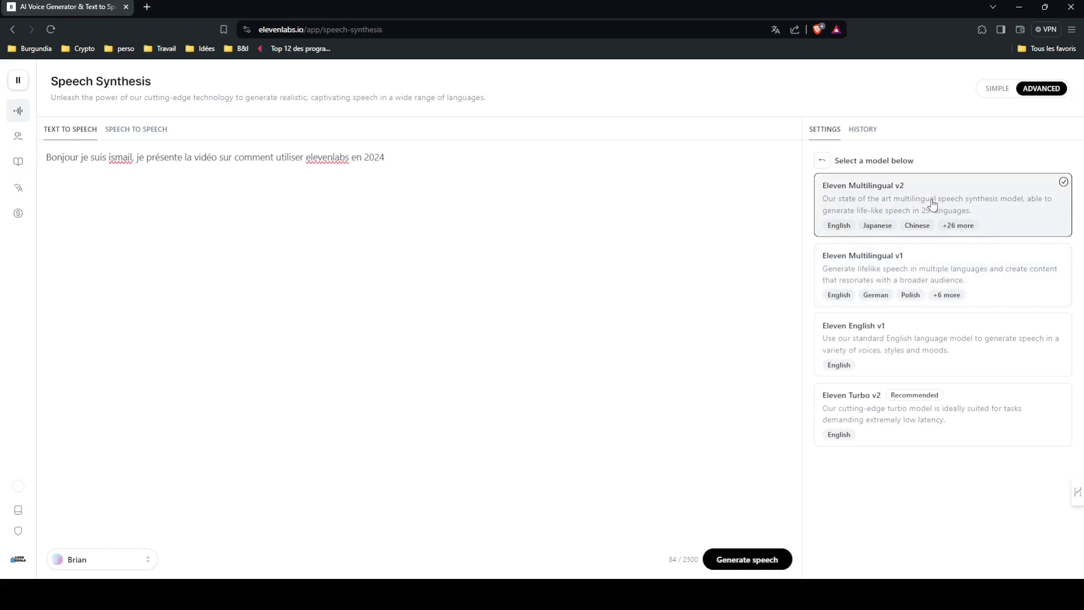
pyautogui.click(824, 162)
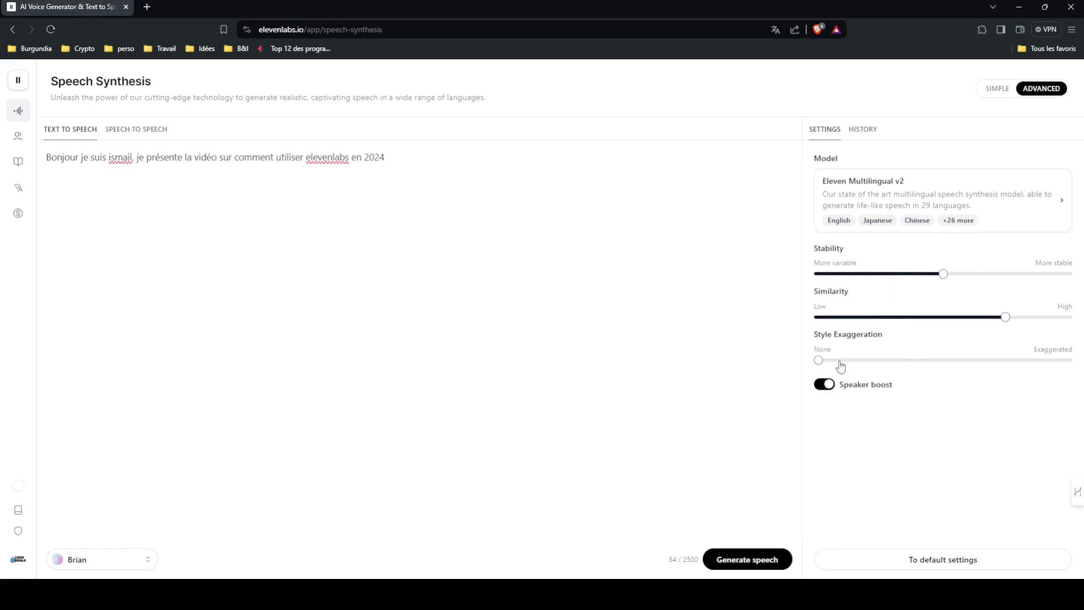
pyautogui.moveTo(824, 364)
pyautogui.moveTo(823, 364)
pyautogui.mouseDown()
pyautogui.moveTo(964, 362)
pyautogui.moveTo(809, 366)
pyautogui.mouseUp()
pyautogui.click(737, 559)
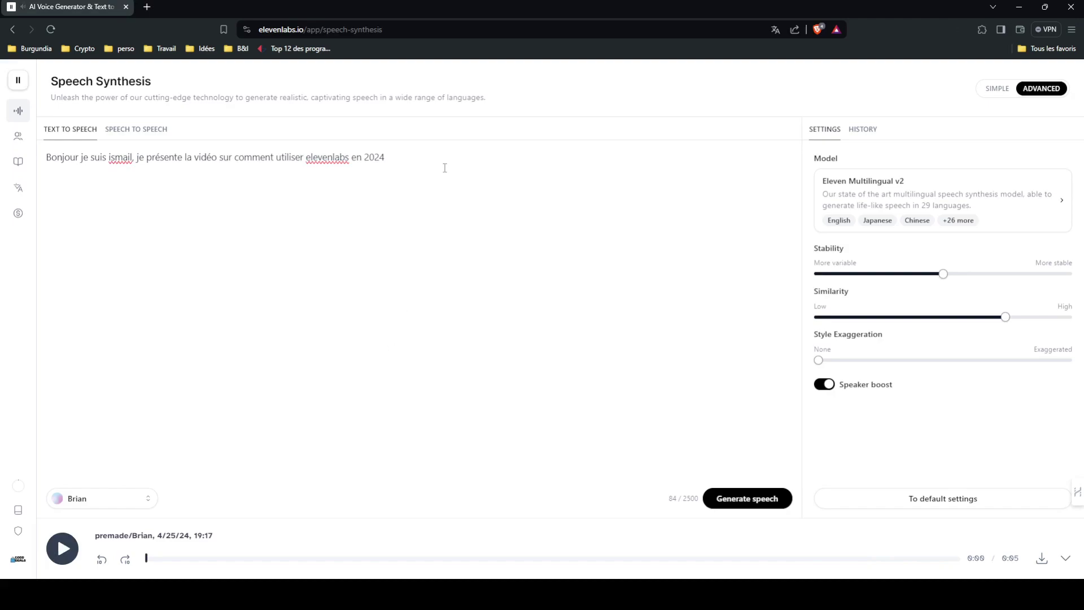
# Step: Copy the French script, find DeepL in a new browser tab, and paste the script there for translation into American English
pyautogui.moveTo(436, 162); pyautogui.dragTo(22, 158)
pyautogui.hotkey('ctrl', 'c')
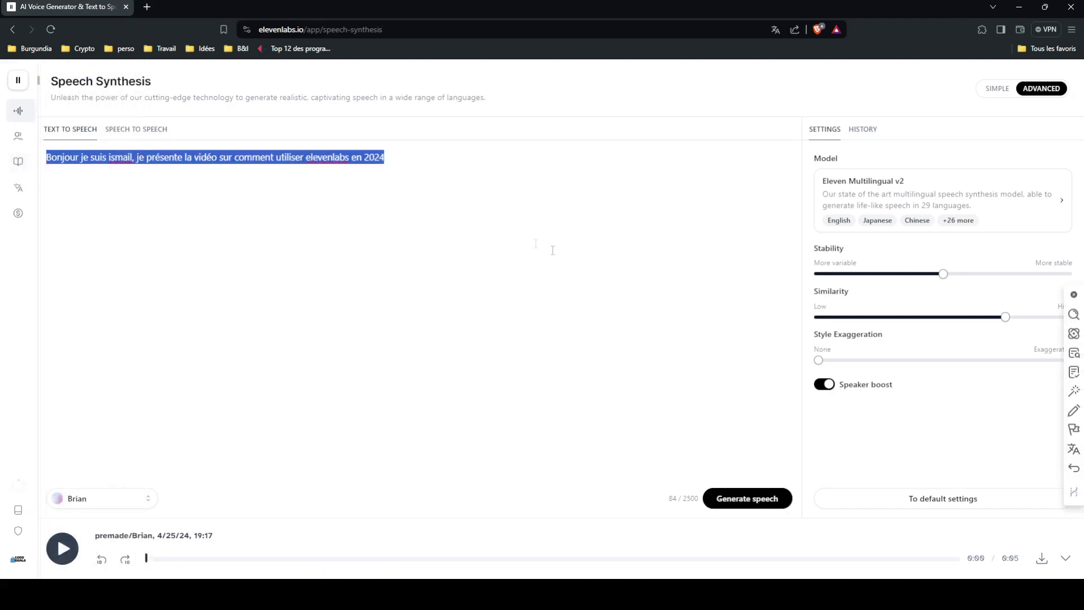
pyautogui.click(148, 6)
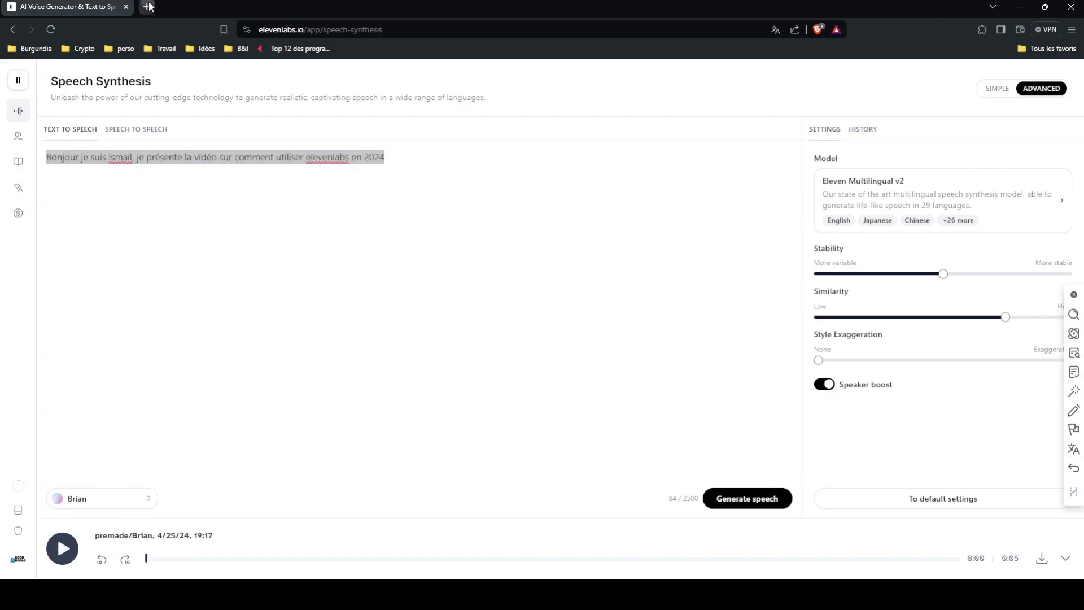
pyautogui.write('deepl')
pyautogui.press('Return')
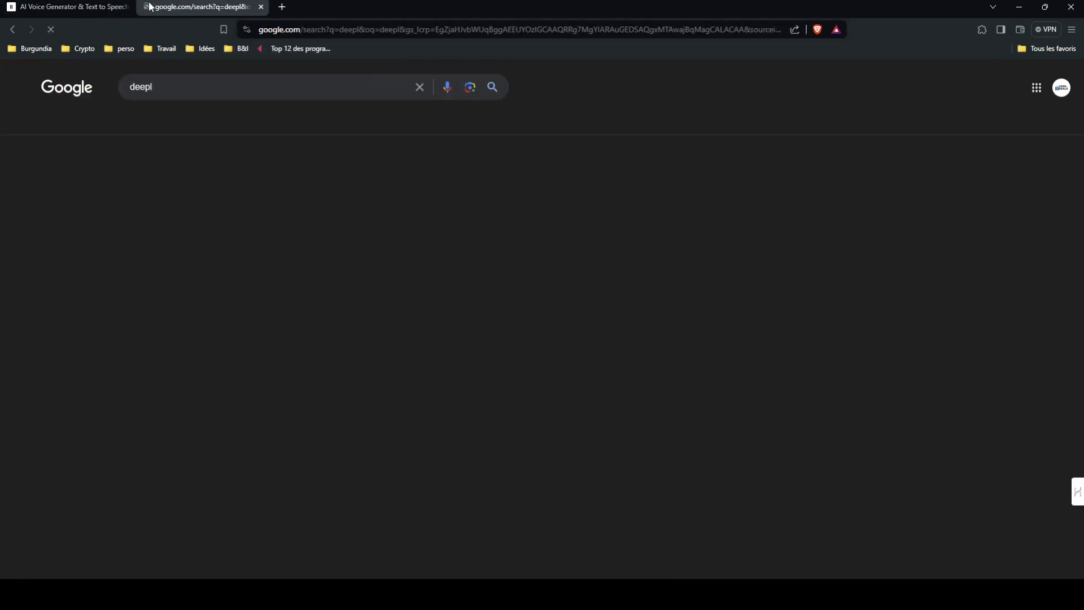
pyautogui.click(245, 206)
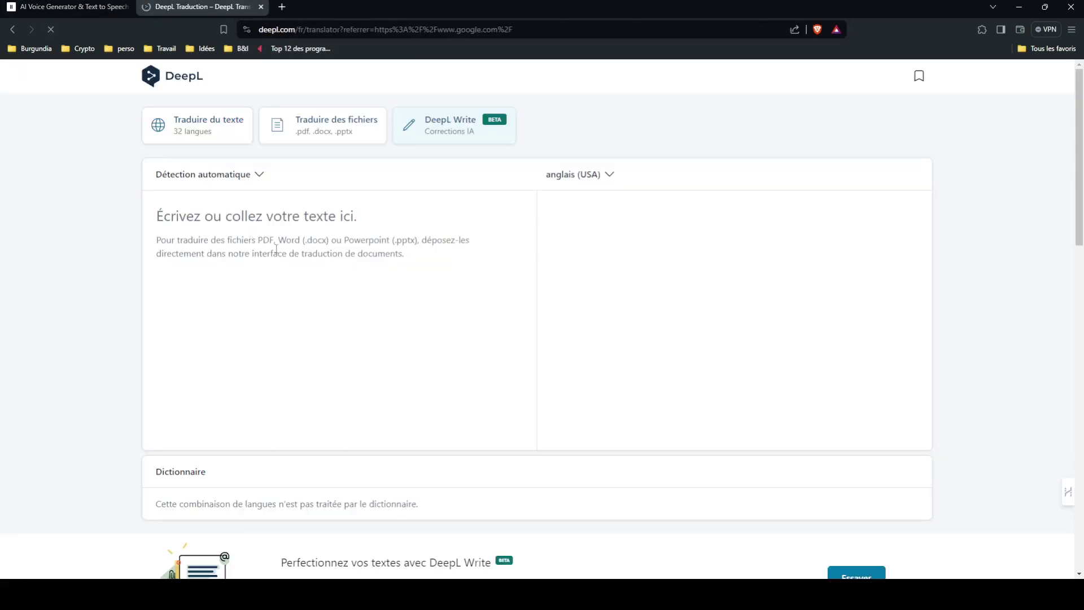
pyautogui.hotkey('ctrl', 'v')
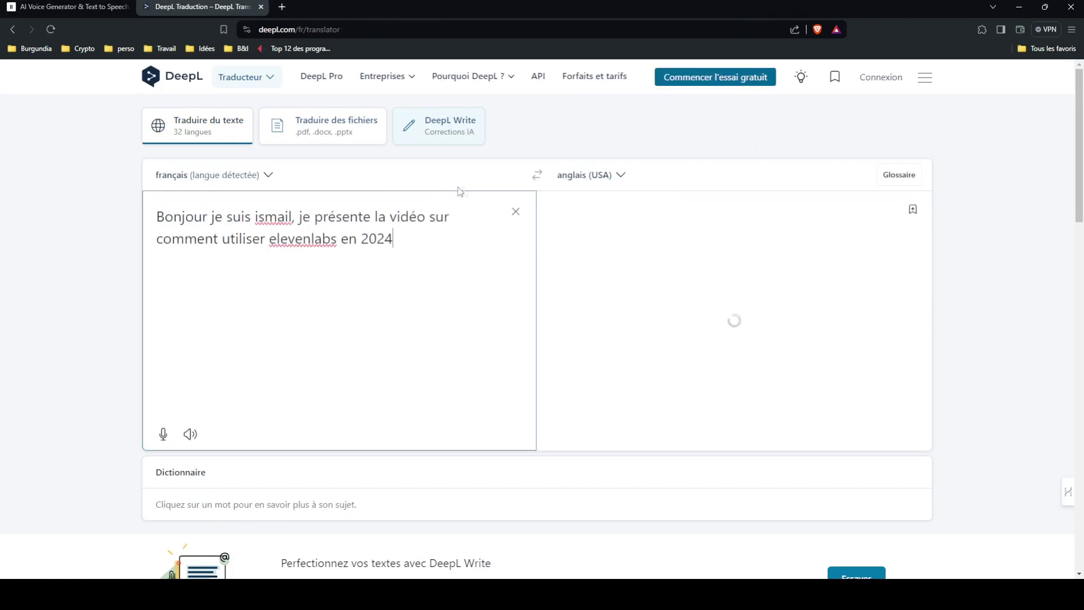
pyautogui.tripleClick(605, 233)
pyautogui.press('BackSpace')
pyautogui.hotkey('ctrl', 'z')
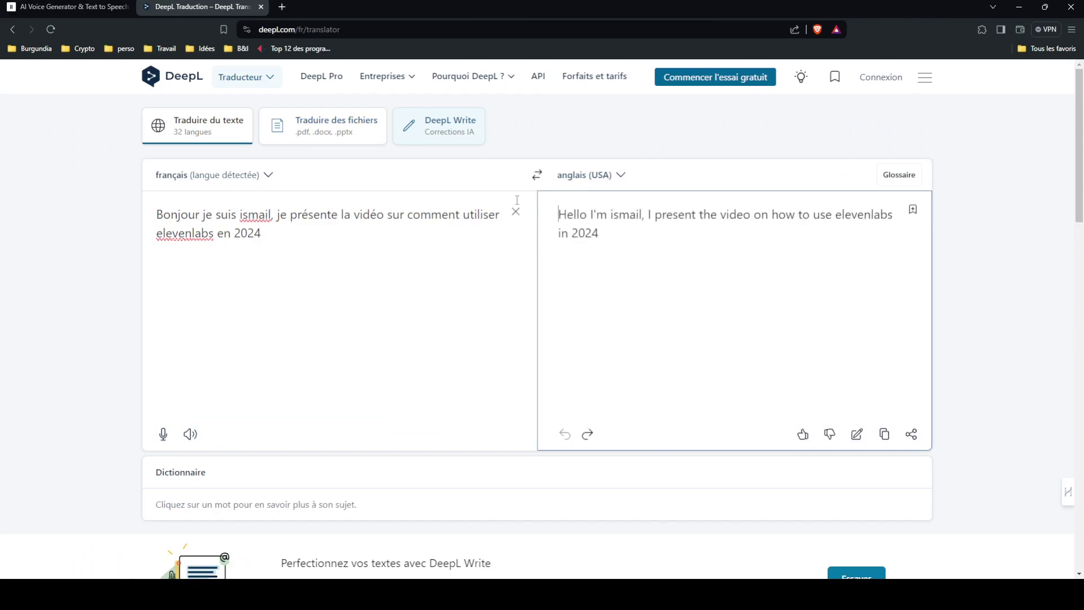
# Step: Copy the English translation, replace the script in ElevenLabs with it, and generate the English speech
pyautogui.tripleClick(555, 211)
pyautogui.hotkey('ctrl', 'c')
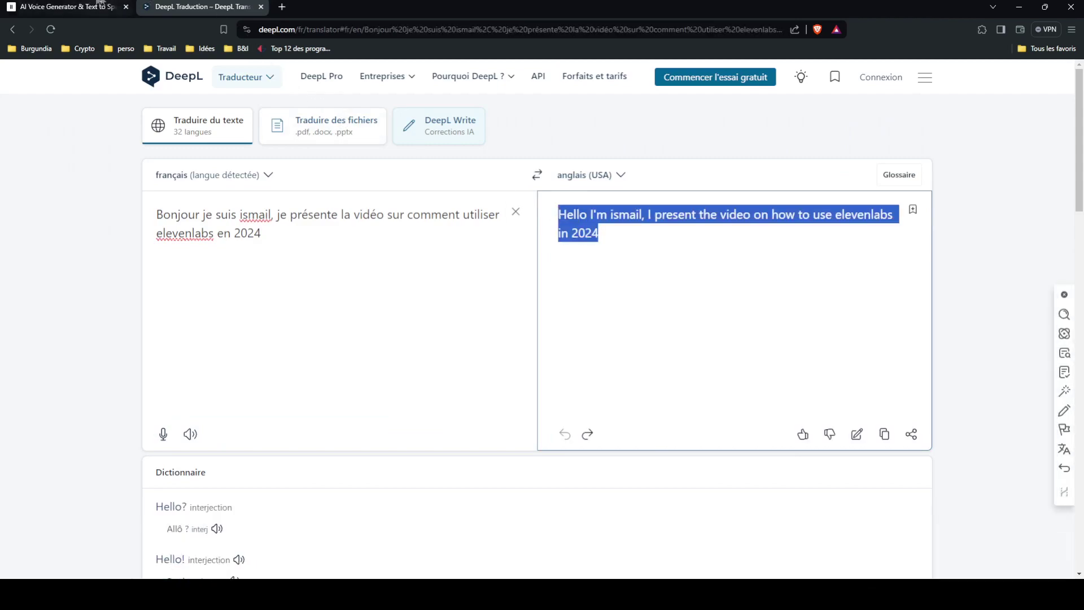
pyautogui.click(74, 6)
pyautogui.hotkey('ctrl', 'v')
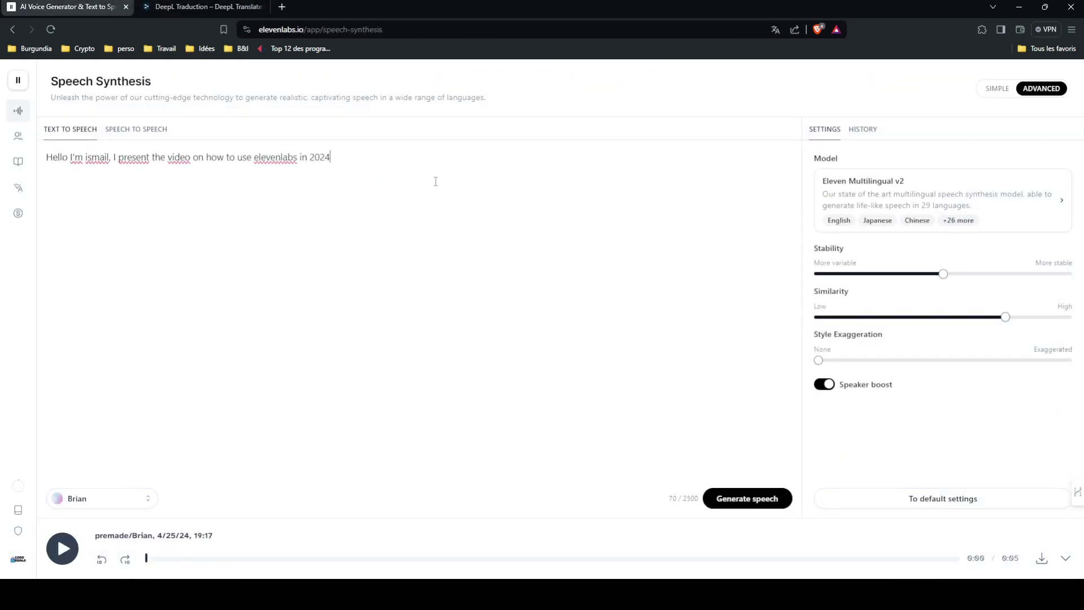
pyautogui.click(721, 502)
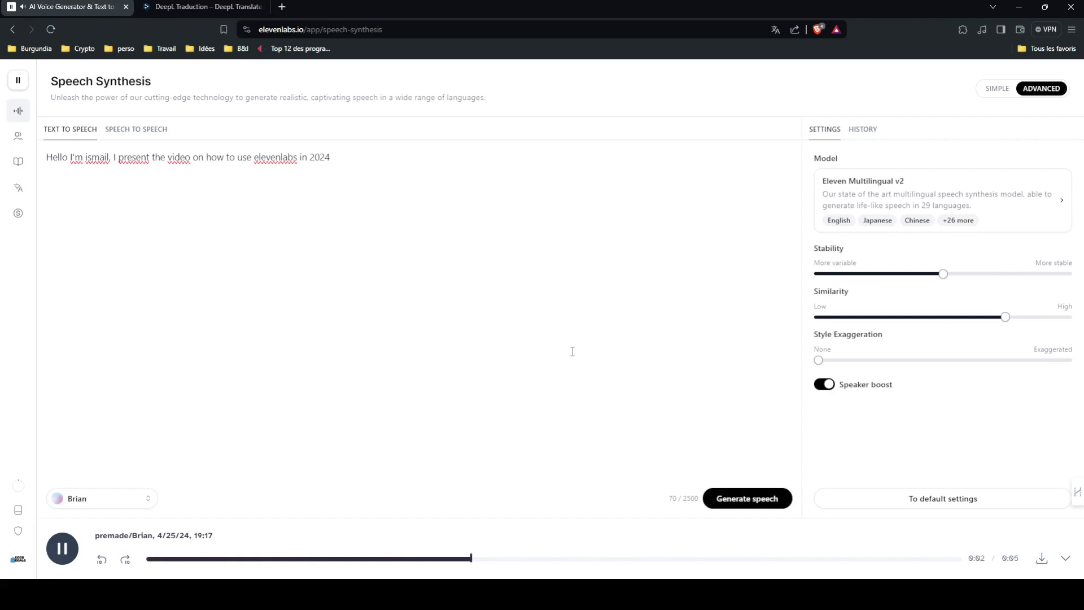
# Step: Return to DeepL, change the target language to Arabic, and copy the whole Arabic translation
pyautogui.click(208, 5)
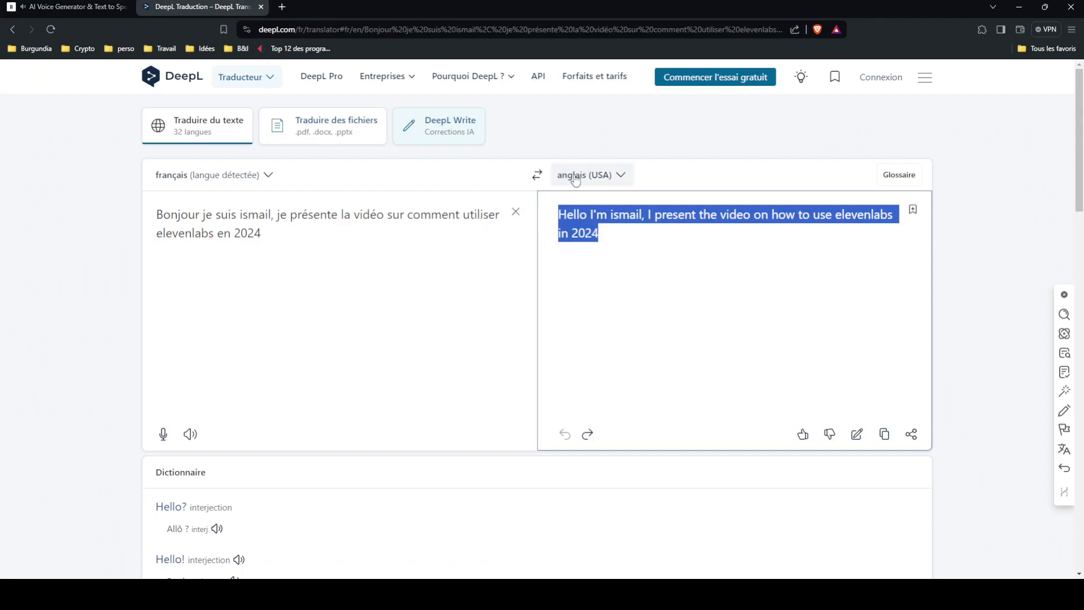
pyautogui.click(569, 175)
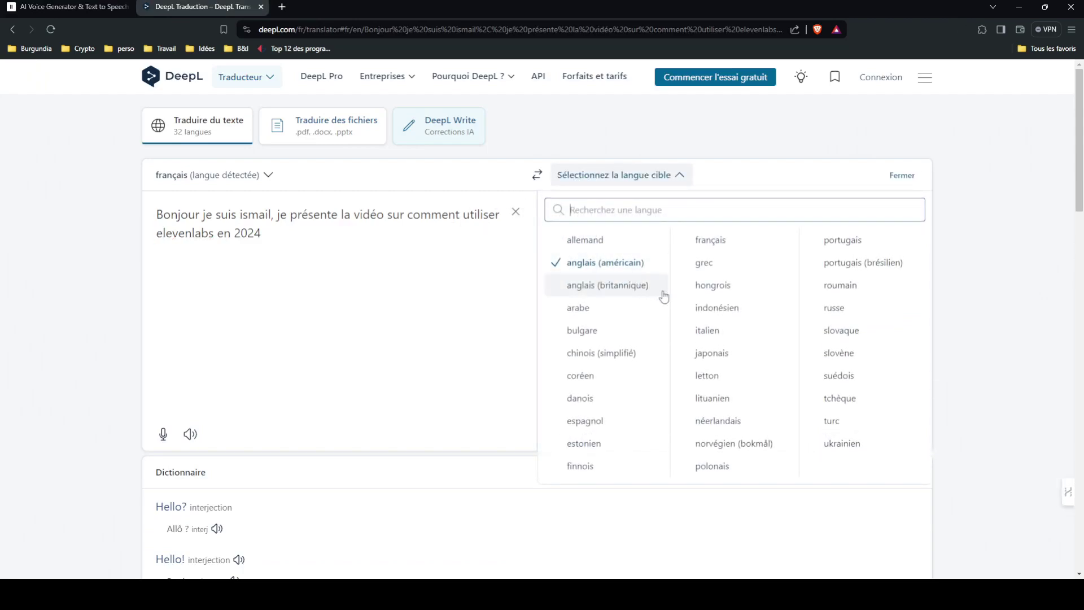
pyautogui.click(611, 313)
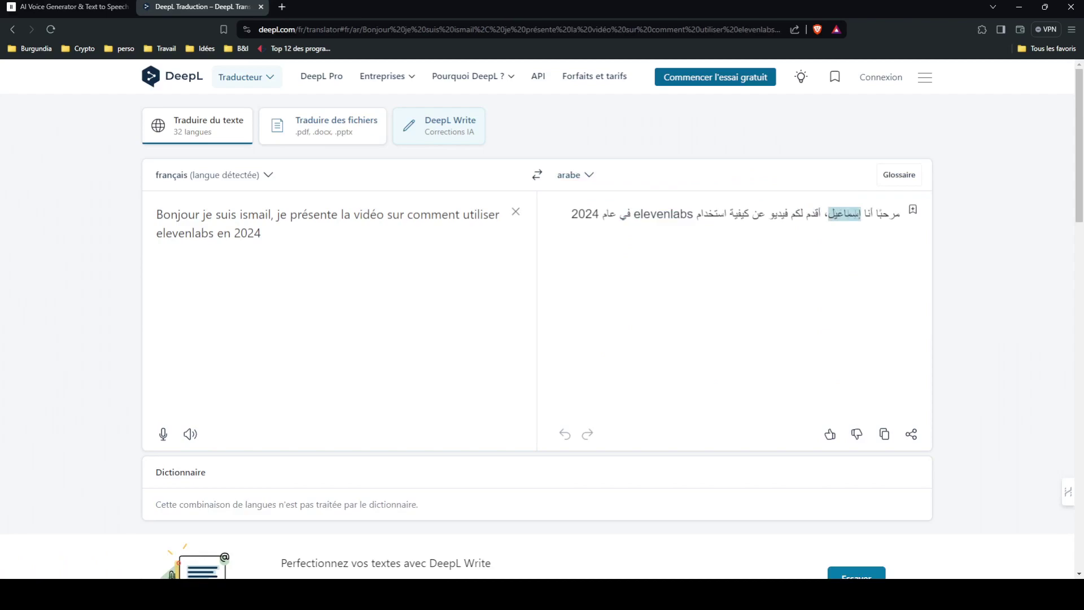
pyautogui.moveTo(905, 223); pyautogui.dragTo(555, 222)
pyautogui.hotkey('ctrl', 'c')
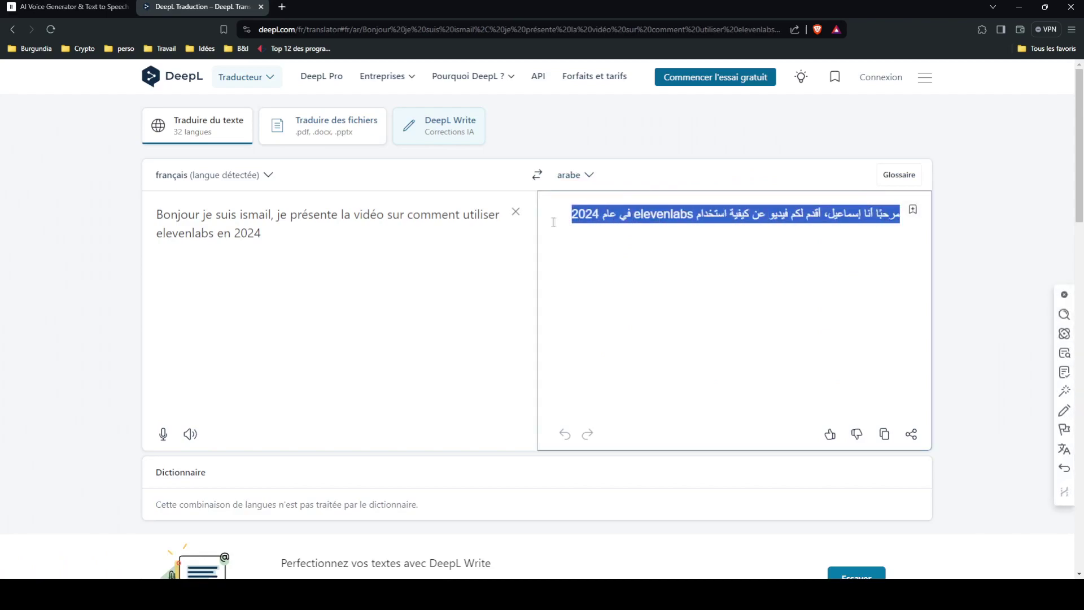
# Step: Replace the script in ElevenLabs with the Arabic translation and generate its speech
pyautogui.hotkey('ctrl', 'shift', 'Tab')
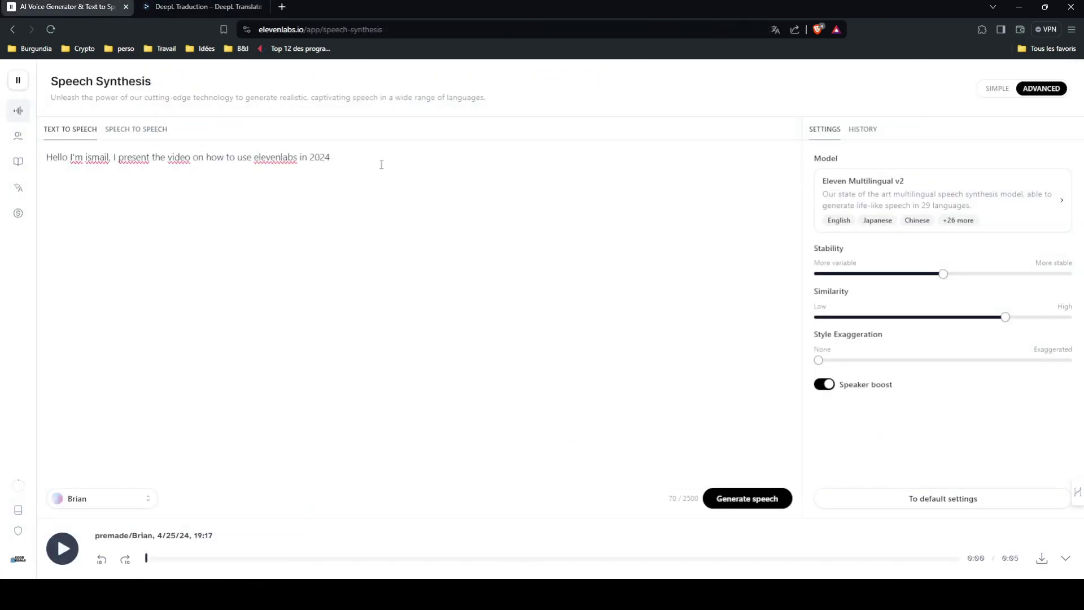
pyautogui.hotkey('ctrl', 'a')
pyautogui.hotkey('ctrl', 'v')
pyautogui.click(730, 495)
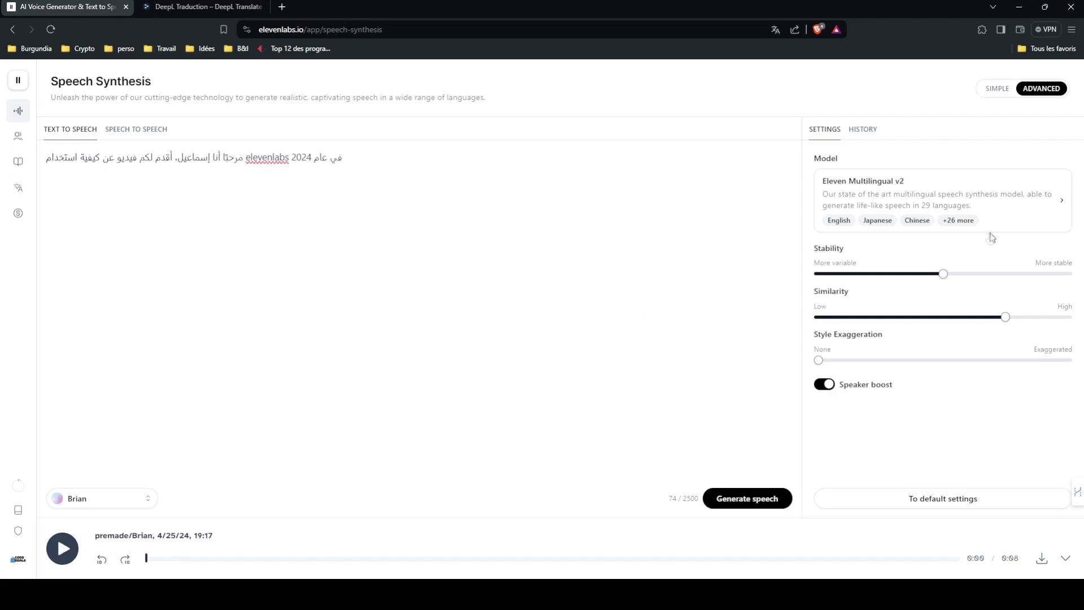
# Step: Review the types of voice that can be created in VoiceLab, and close the list without choosing one
pyautogui.moveTo(958, 226)
pyautogui.moveTo(24, 167)
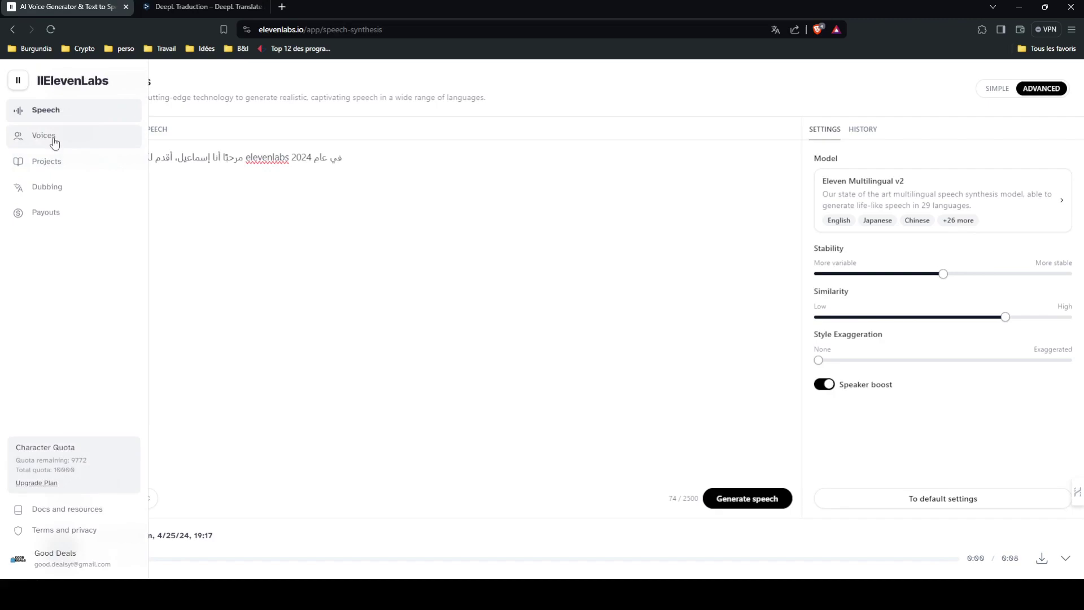
pyautogui.click(53, 137)
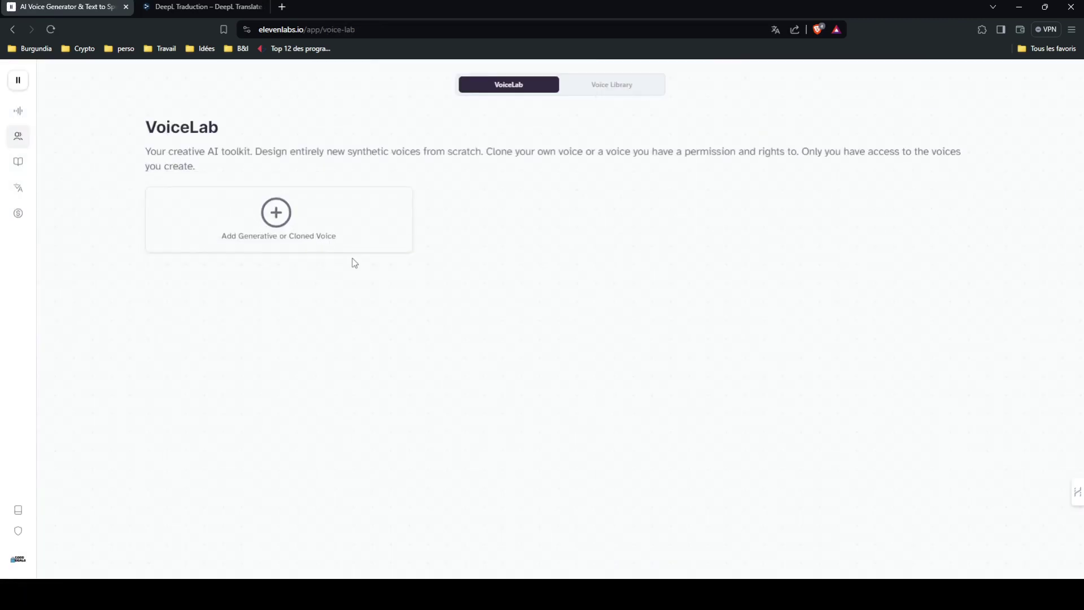
pyautogui.click(41, 116)
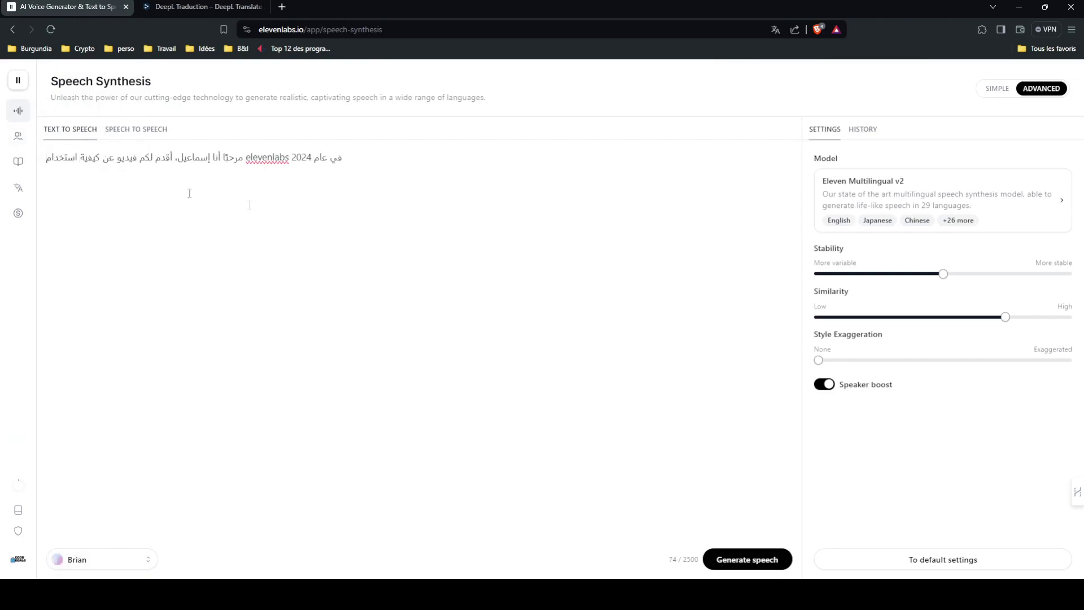
pyautogui.click(17, 137)
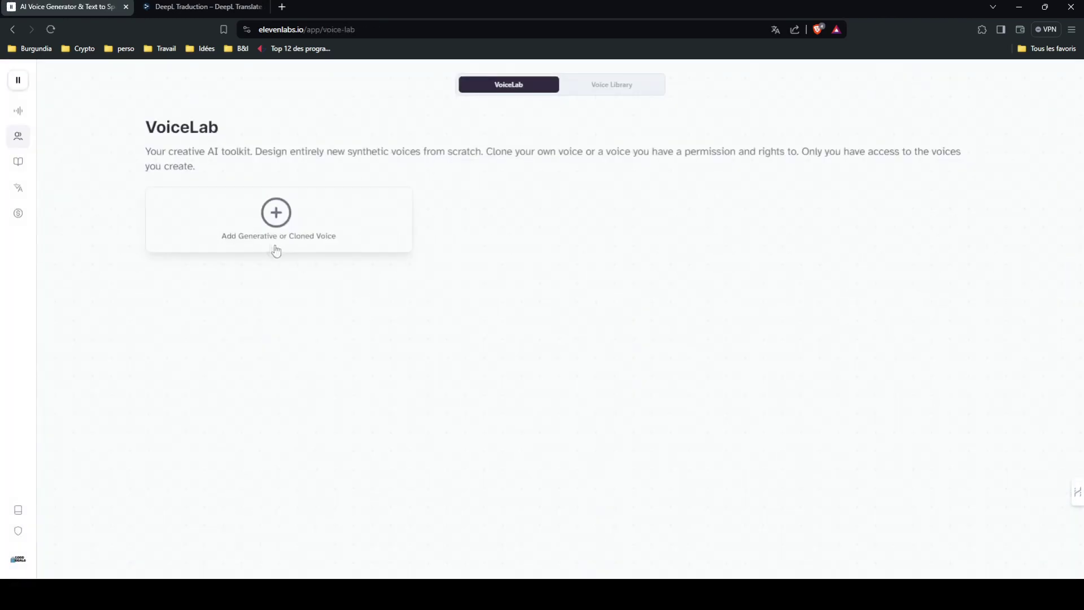
pyautogui.click(331, 283)
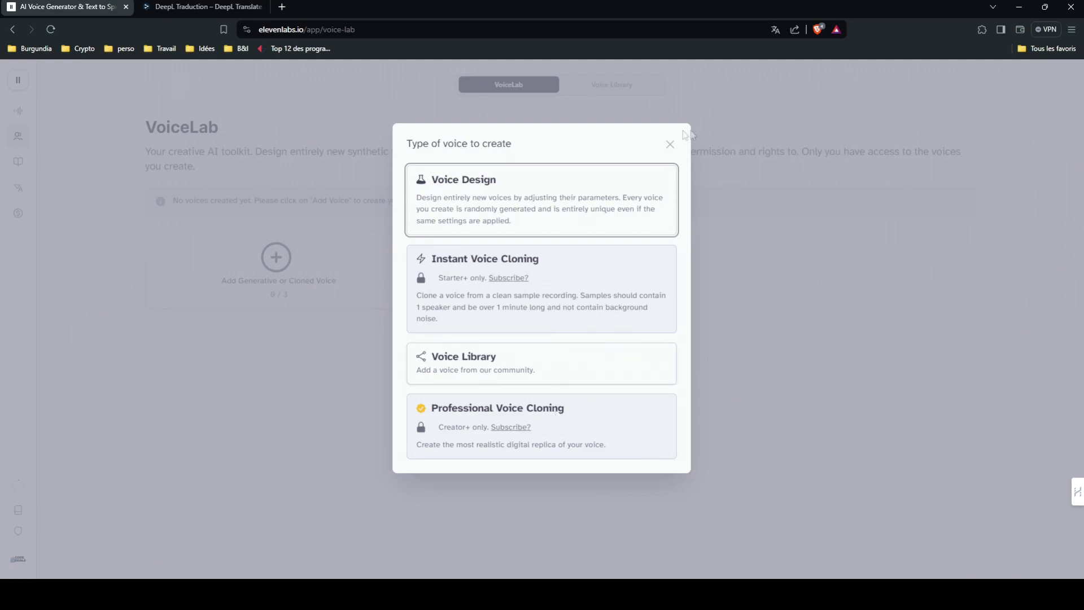
pyautogui.click(670, 144)
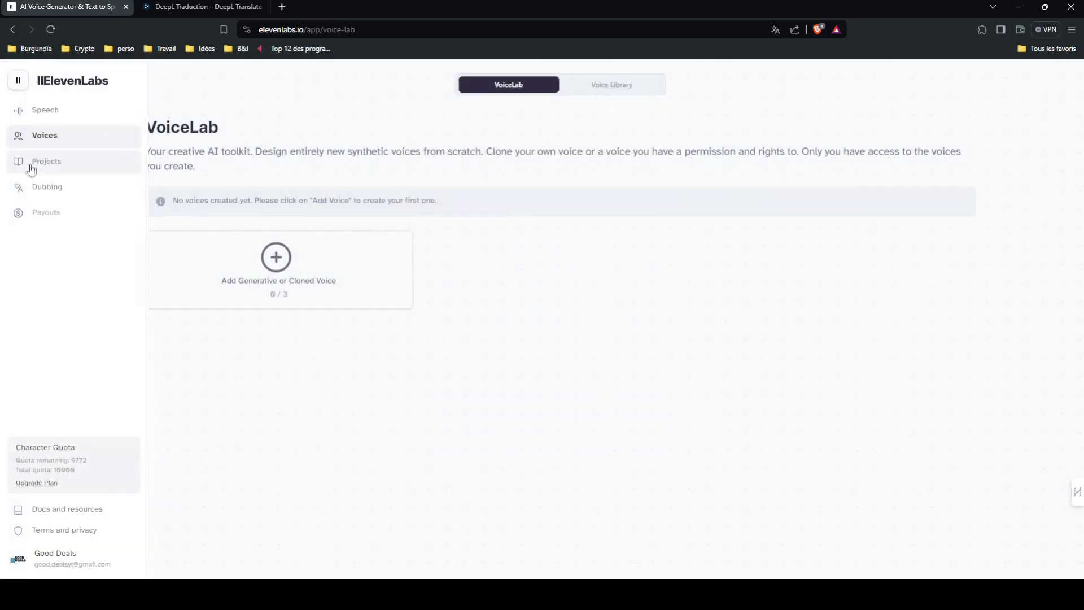
# Step: Open the Projects page and review its introduction and the feature examples below the video
pyautogui.click(18, 165)
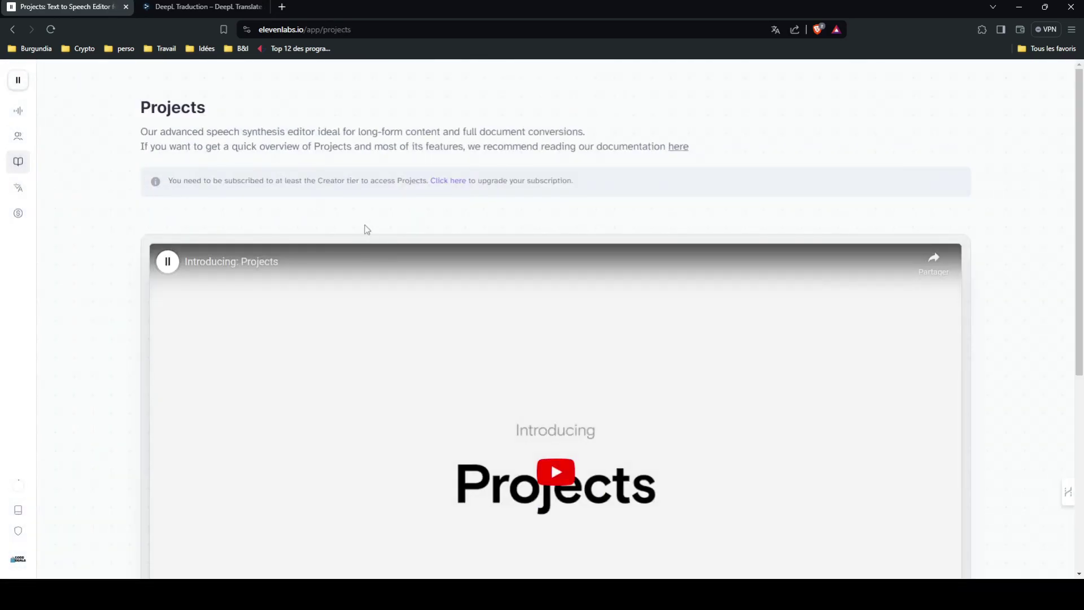
pyautogui.scroll(-5, 365, 229)
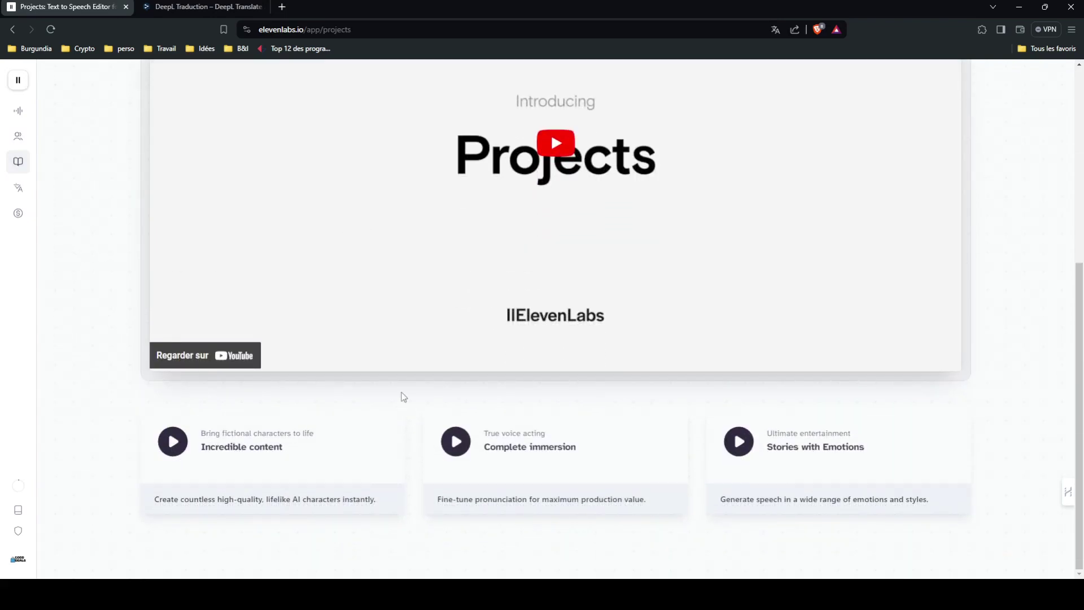
pyautogui.moveTo(2, 376)
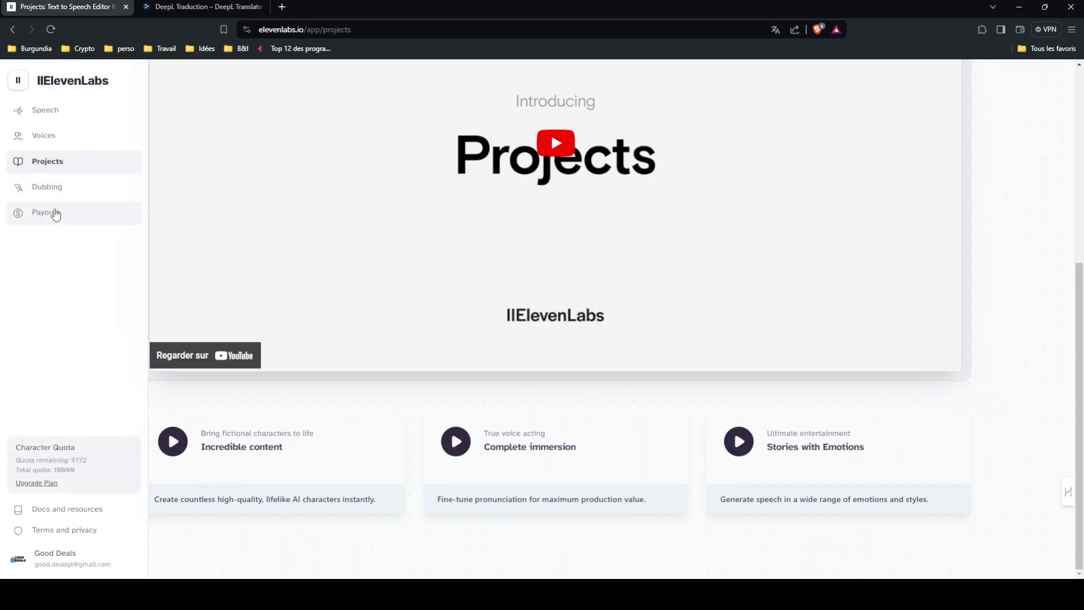
# Step: Open the subscription page and compare the prices, character allowances and features of the Free to Scale plans
pyautogui.click(51, 484)
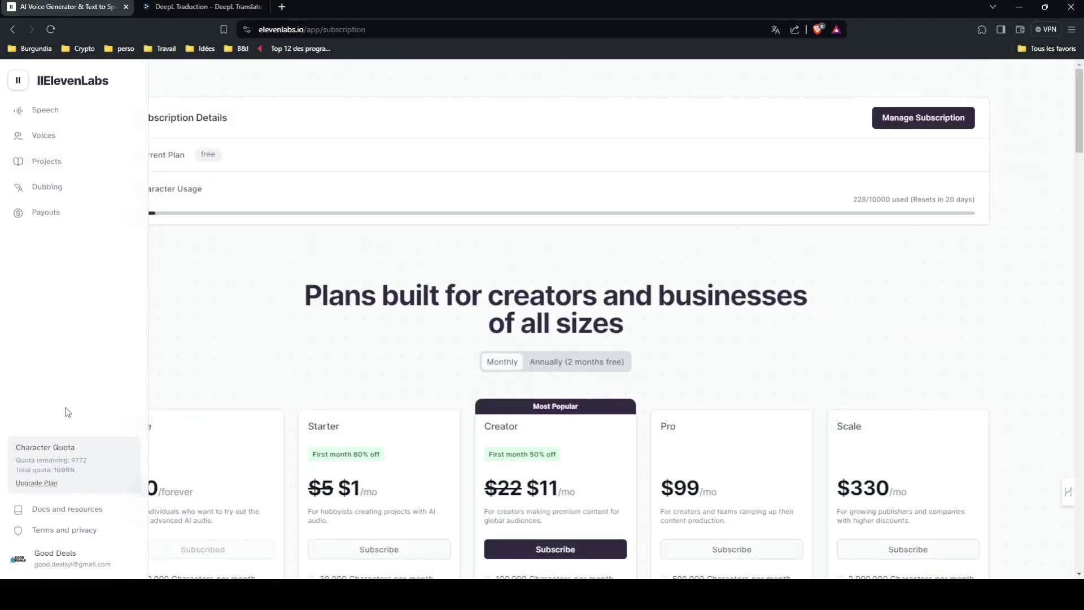
pyautogui.scroll(-2, 287, 335)
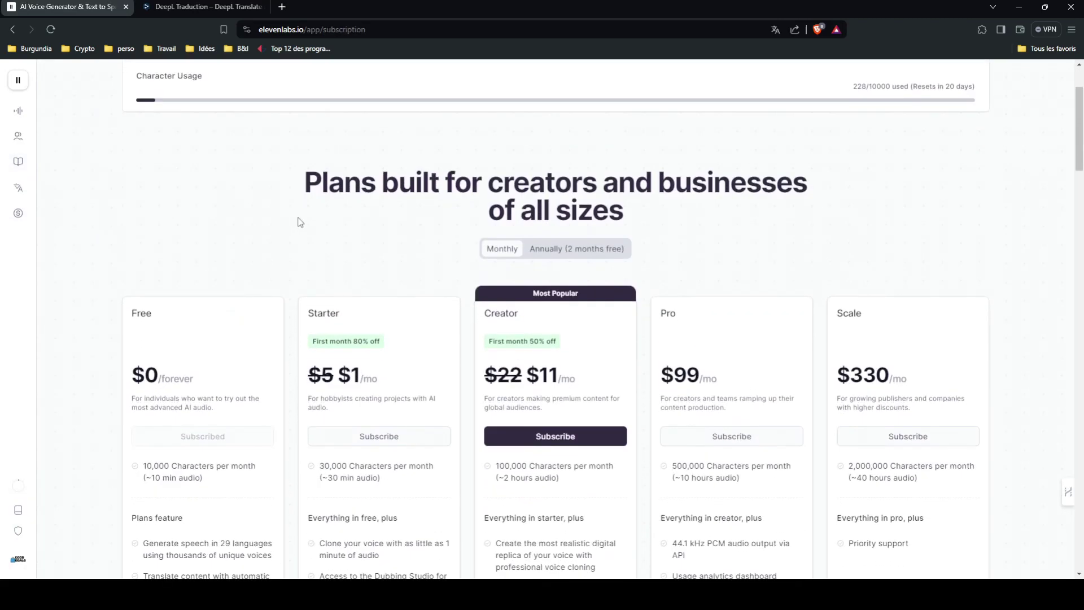
pyautogui.scroll(-3, 298, 232)
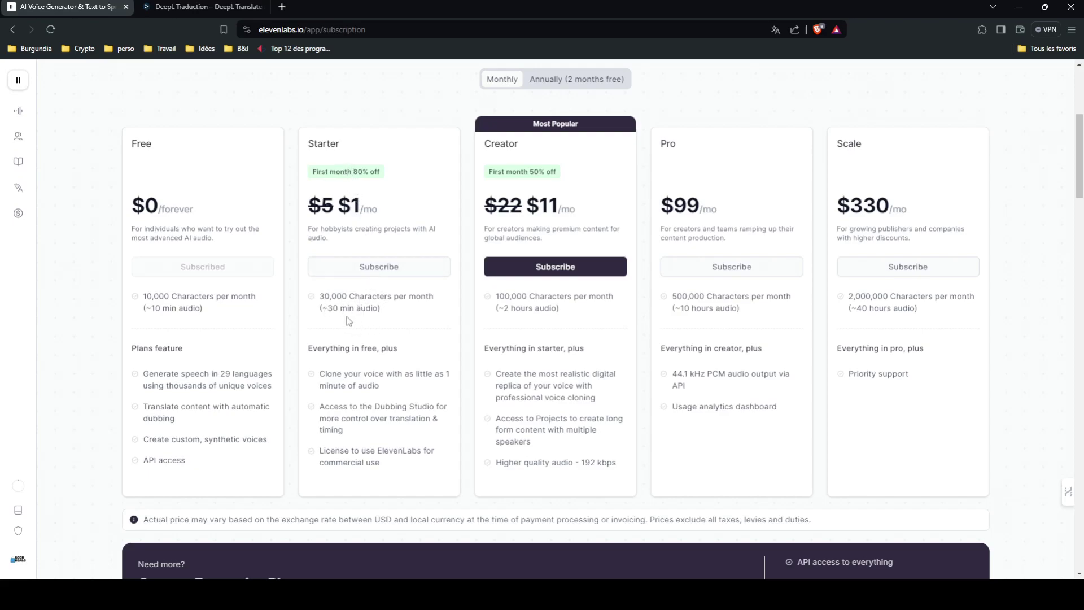
pyautogui.moveTo(65, 203)
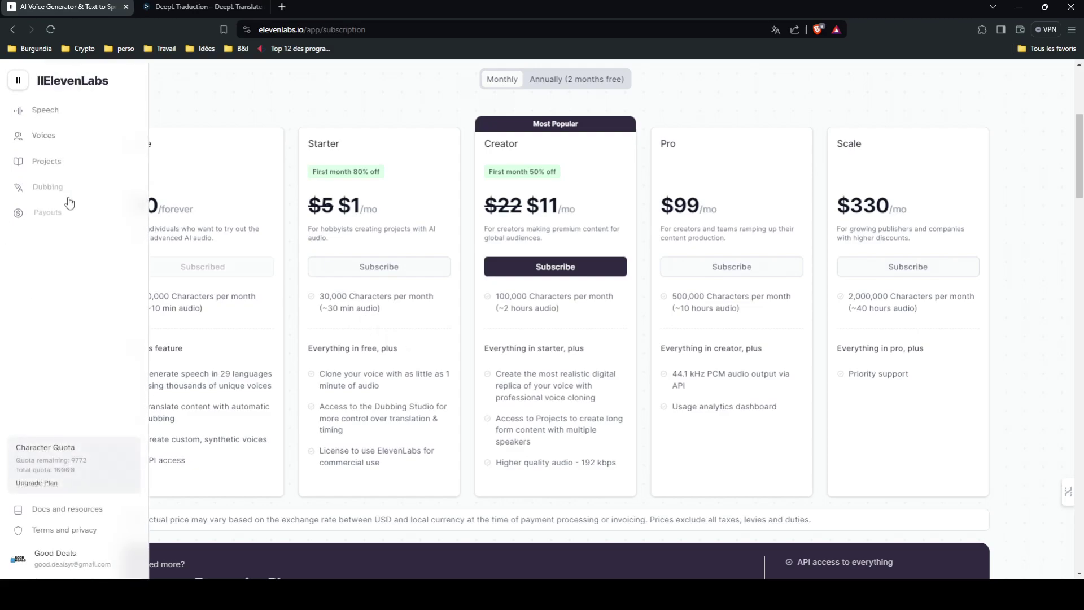
# Step: Return to Speech Synthesis and open the list of available speech models
pyautogui.click(66, 84)
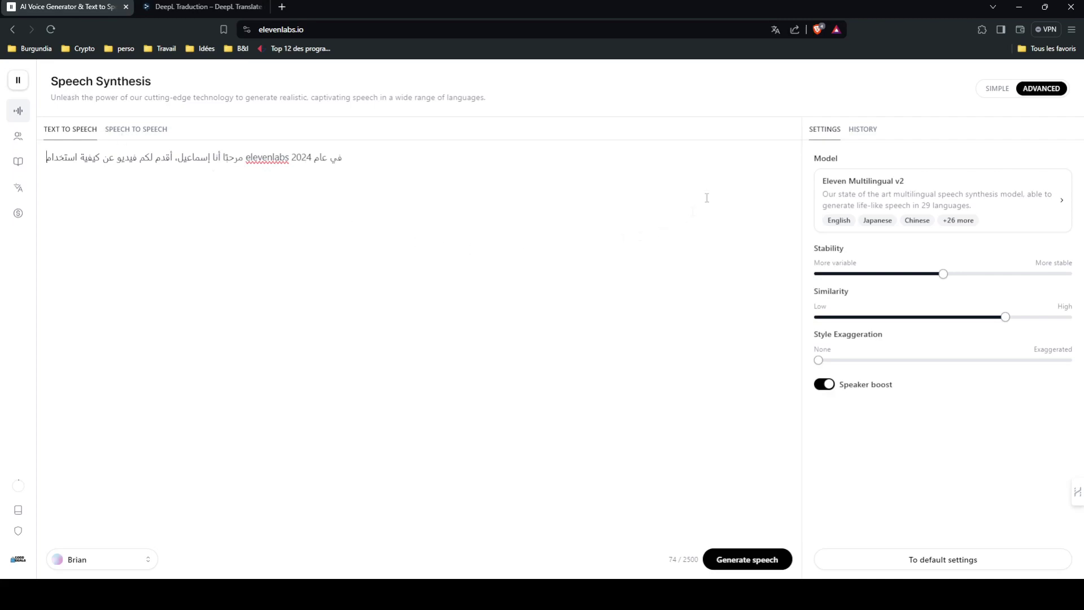
pyautogui.click(912, 210)
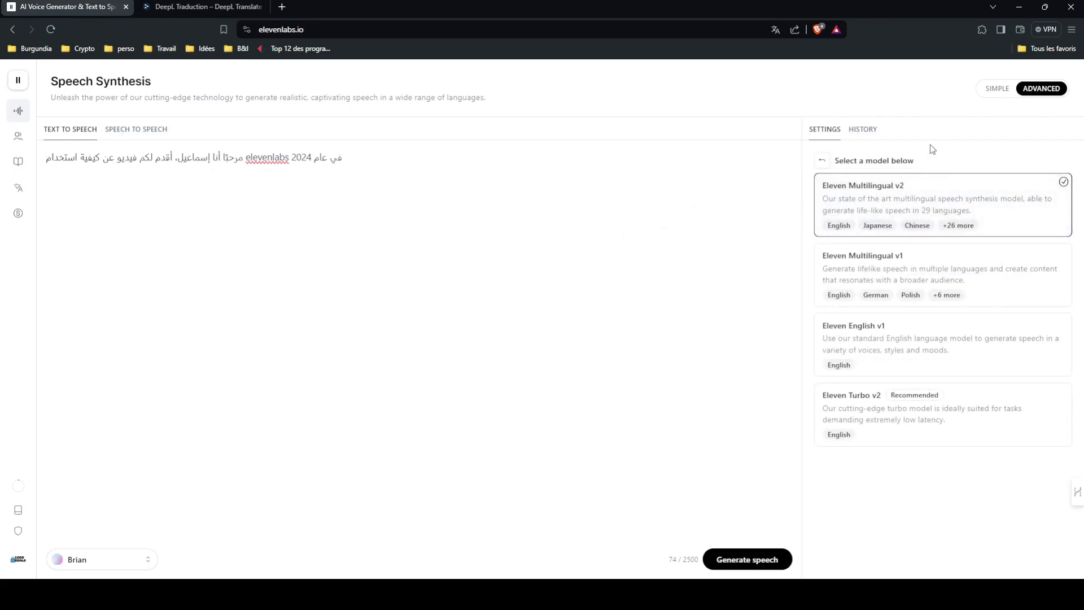